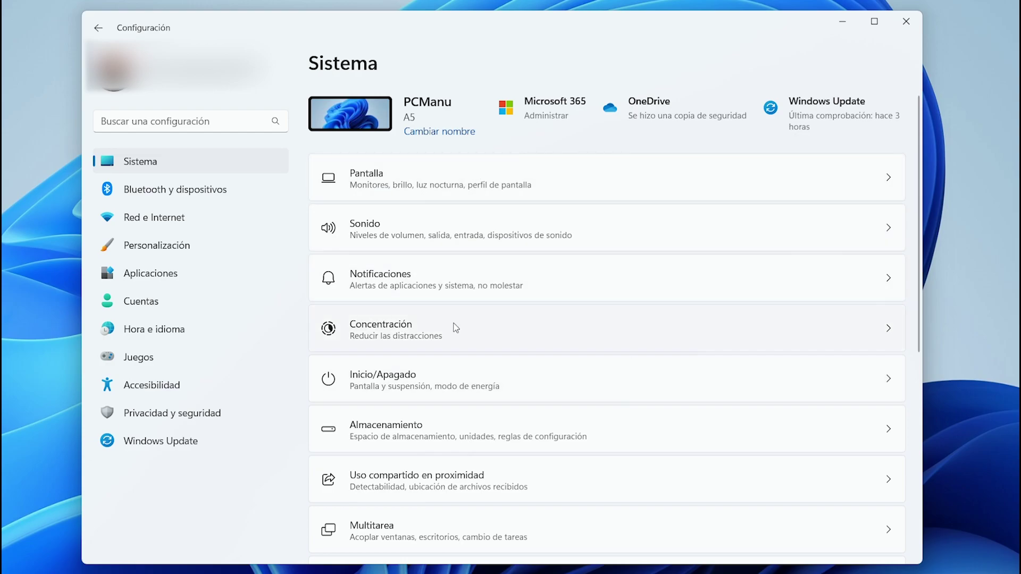
Step: Open the storage cleanup recommendations in the system settings and select Descargas for cleanup
left_click(195, 161)
left_click(416, 437)
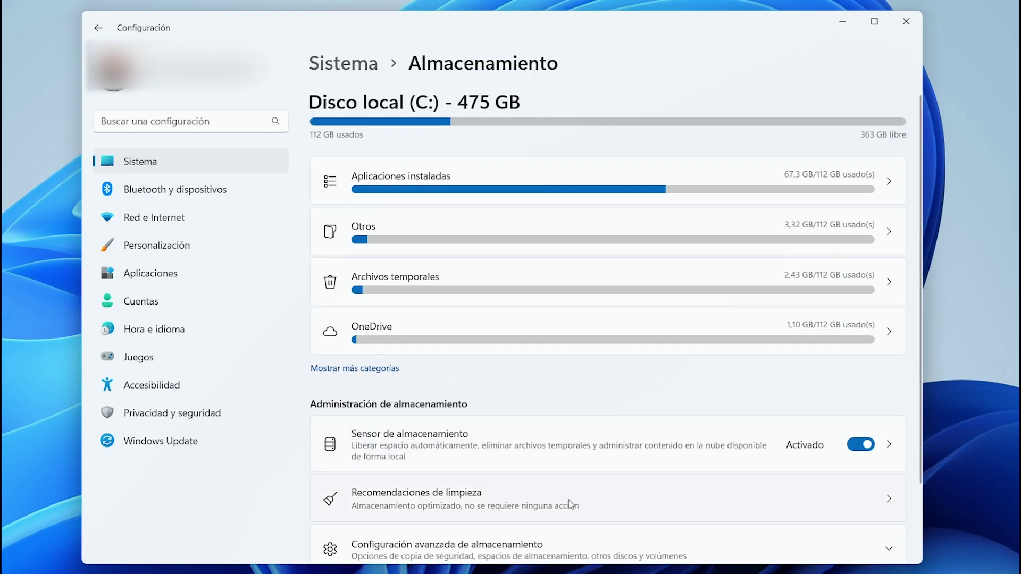
left_click(475, 508)
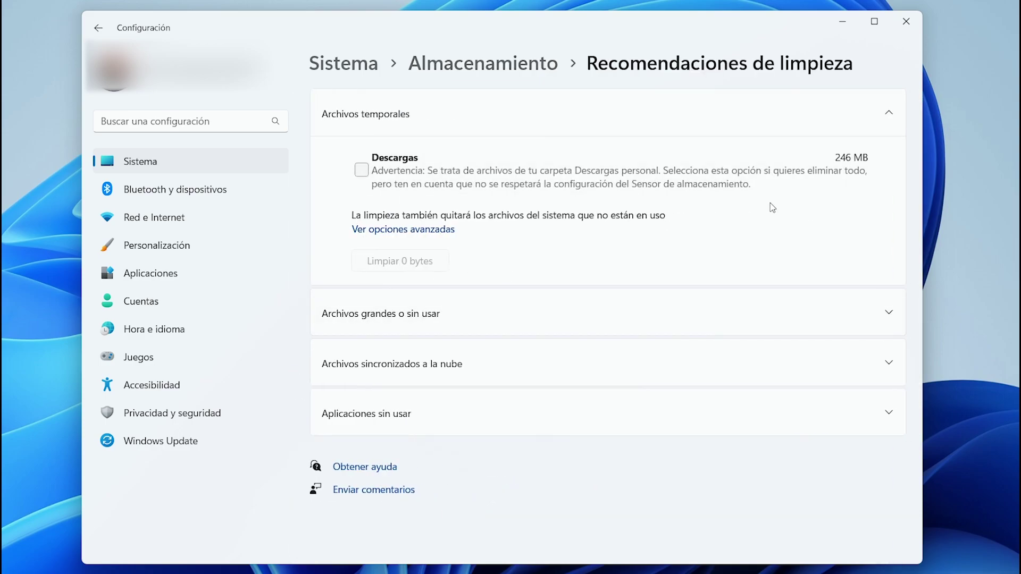
left_click(370, 173)
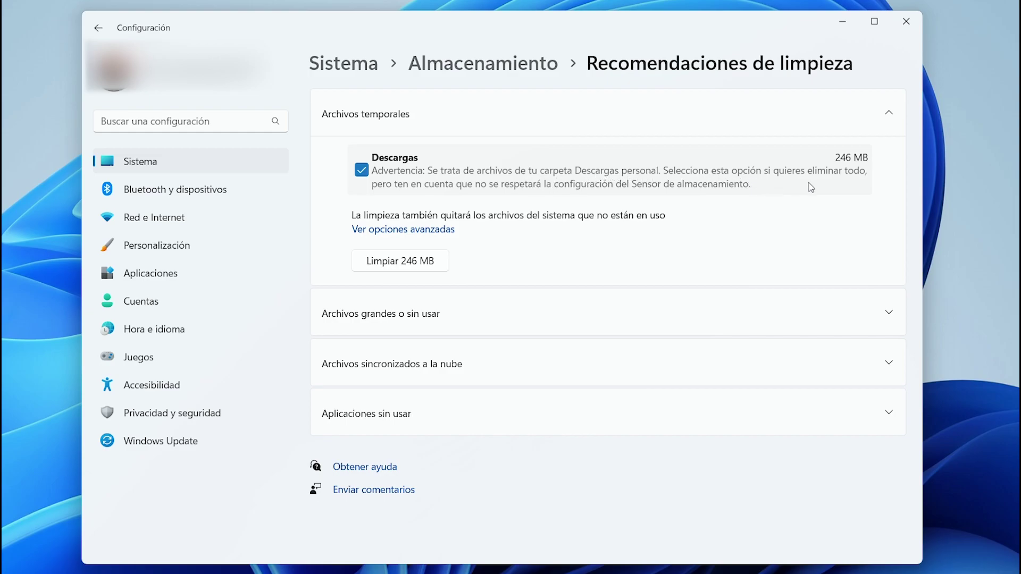
Step: Open the advanced temporary files options and examine the listed file categories and the updates section
left_click(412, 231)
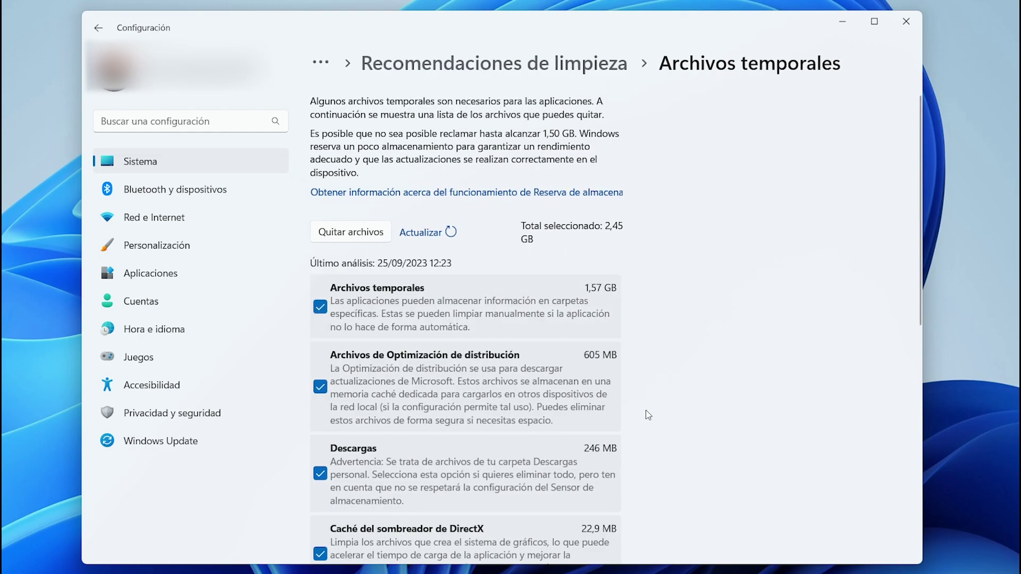
scroll(647, 415, "down", 8)
scroll(645, 411, "up", 8)
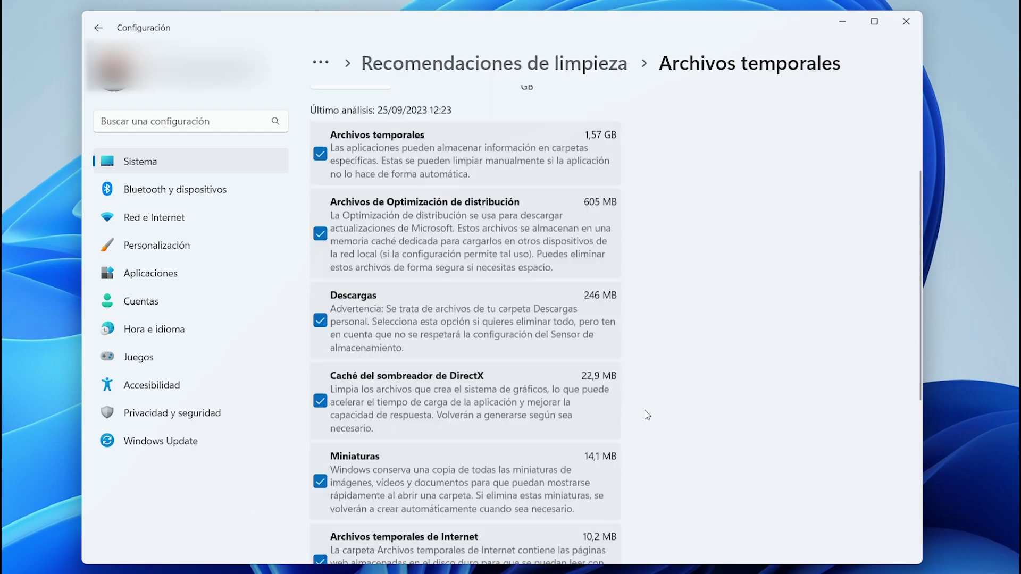
scroll(652, 415, "down", 3)
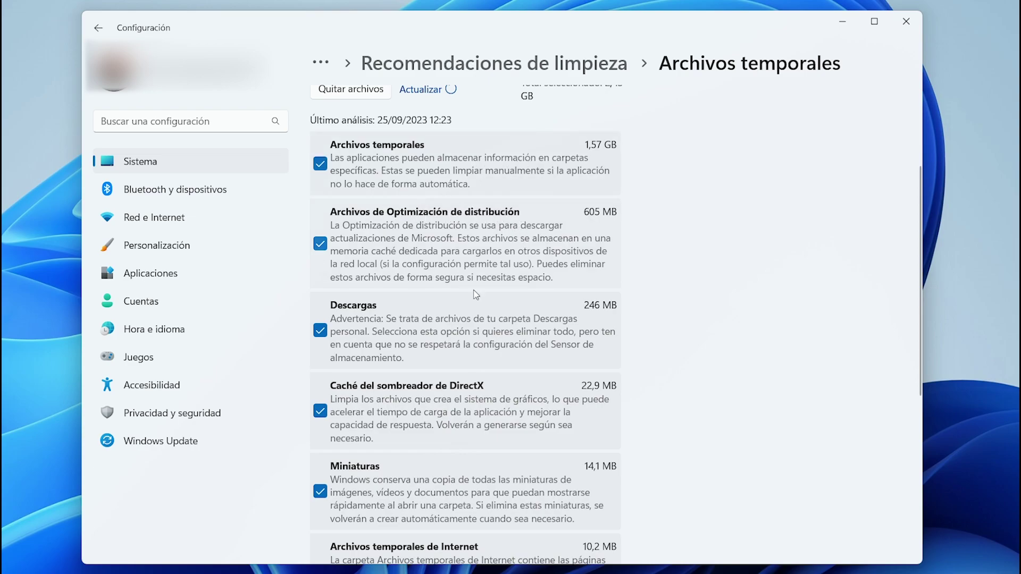
scroll(617, 437, "up", 3)
scroll(626, 444, "down", 7)
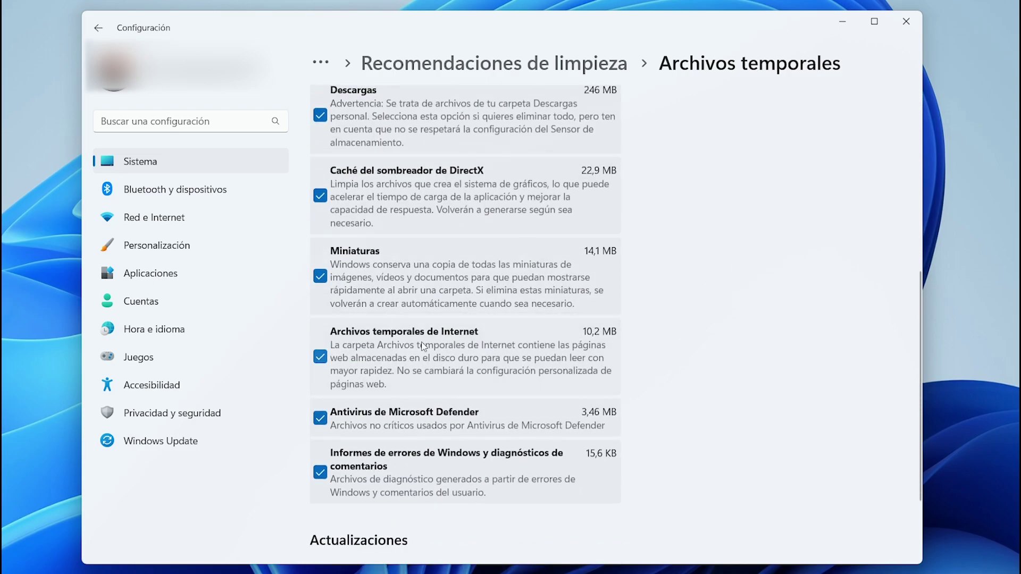
scroll(581, 469, "down", 2)
scroll(582, 470, "down", 1)
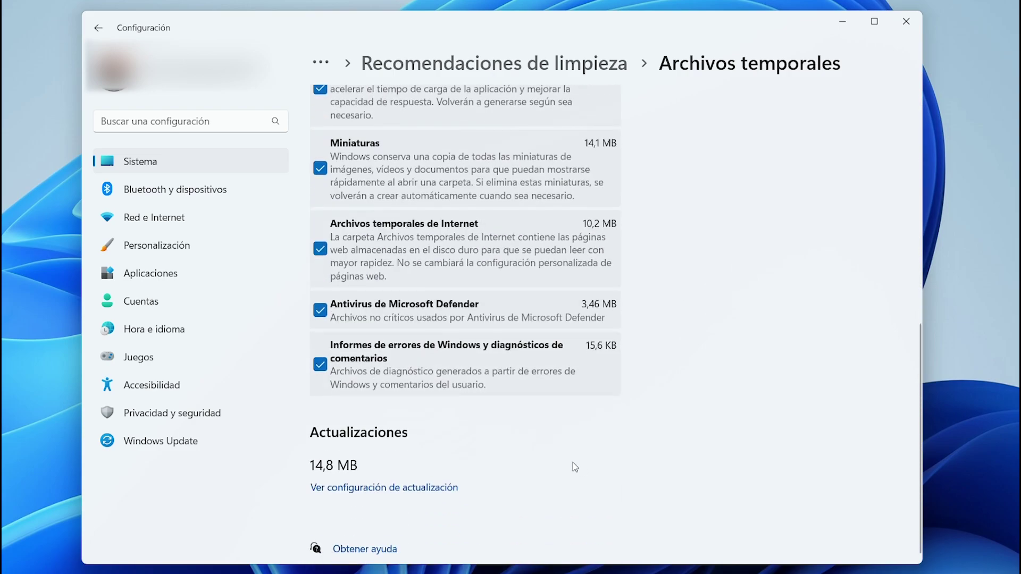
scroll(575, 467, "up", 10)
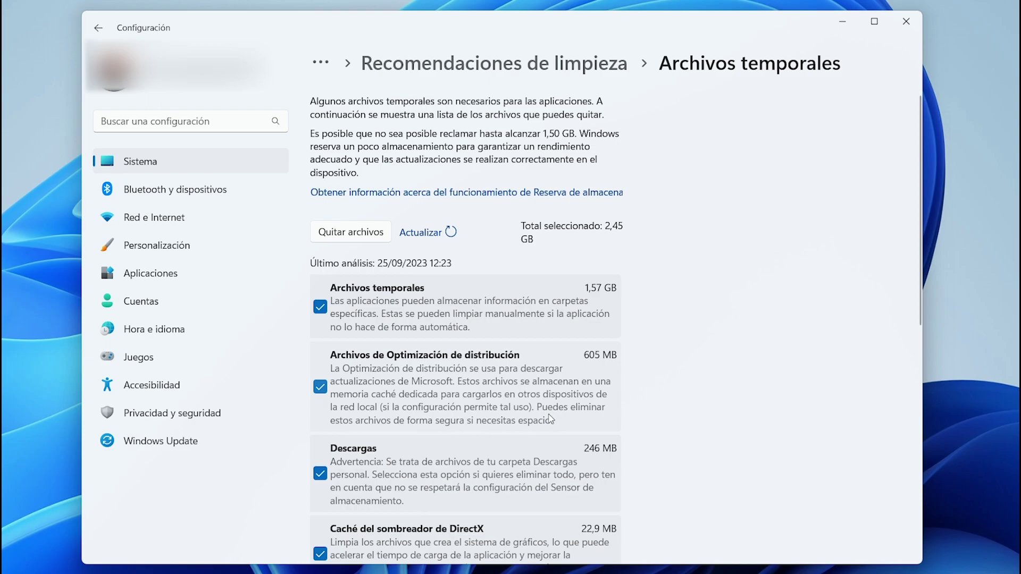
Step: Deselect Miniaturas in the list of temporary files to remove
scroll(550, 419, "down", 7)
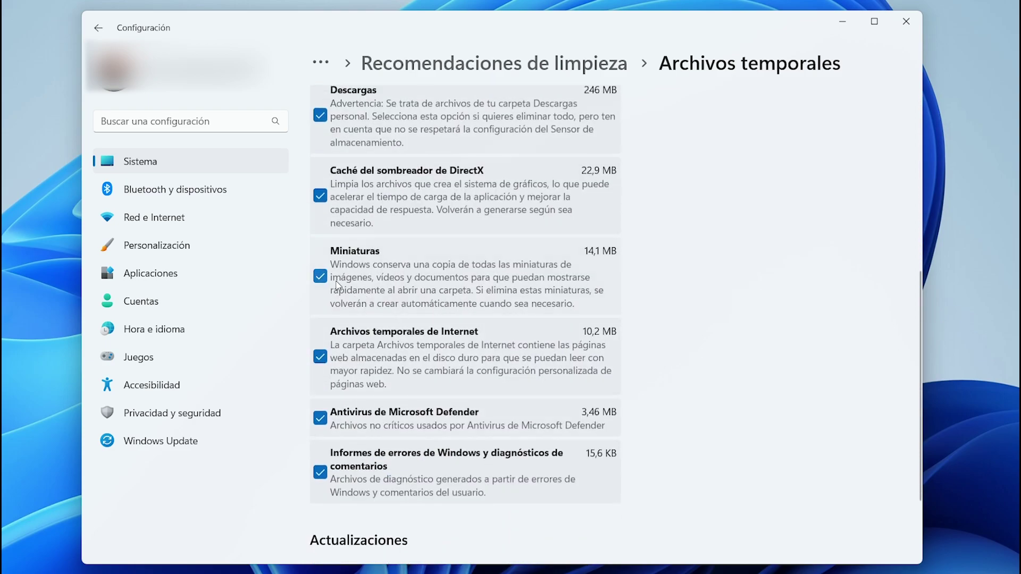
left_click(320, 276)
scroll(626, 349, "down", 2)
scroll(621, 353, "up", 9)
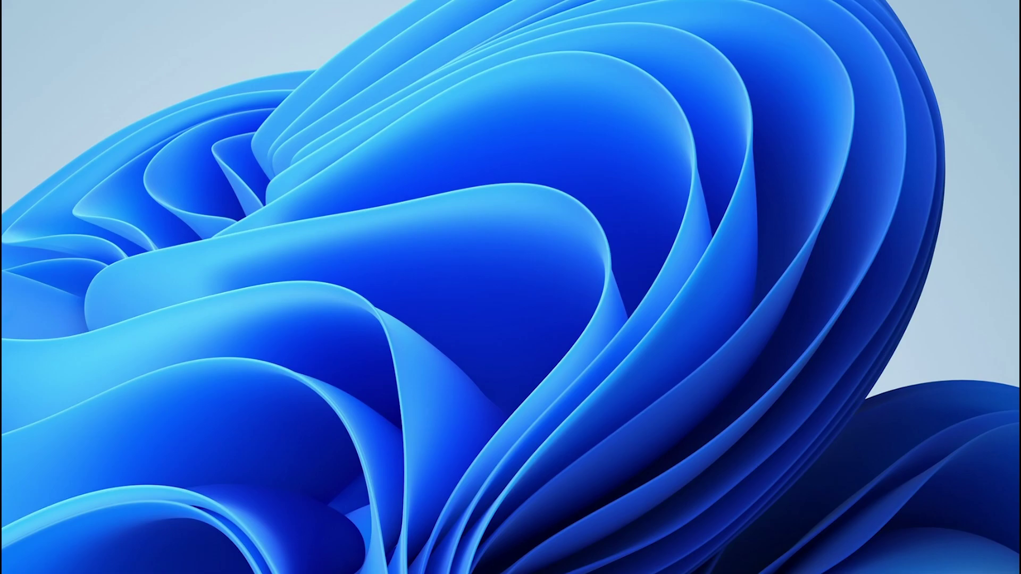
Step: Clear the Run dialog's previous entry and enter WSRESET.EXE to reset the Microsoft Store cache
left_click_drag(0, 417, 522, 221)
key("BackSpace")
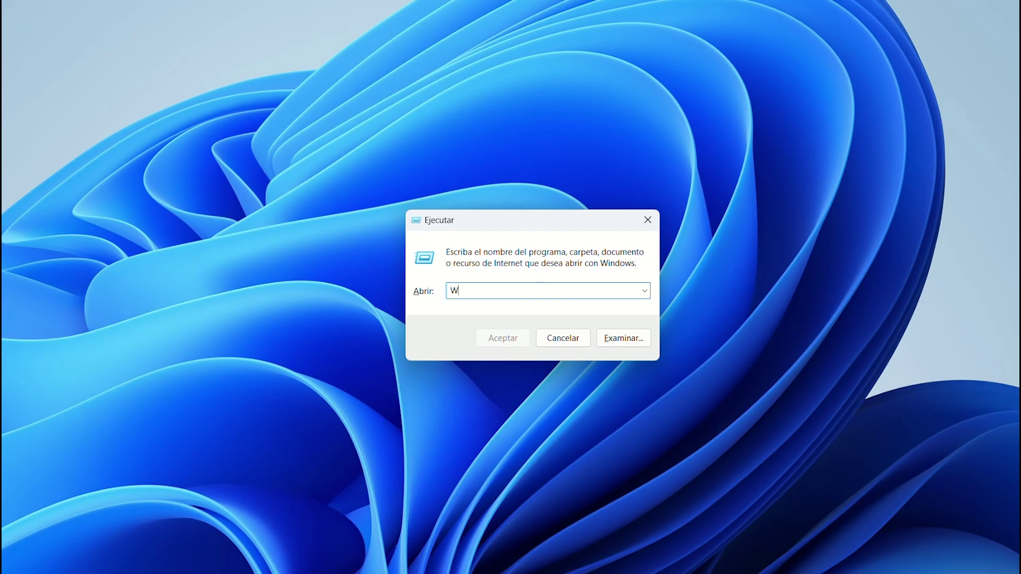
type("WSRESET.EXE")
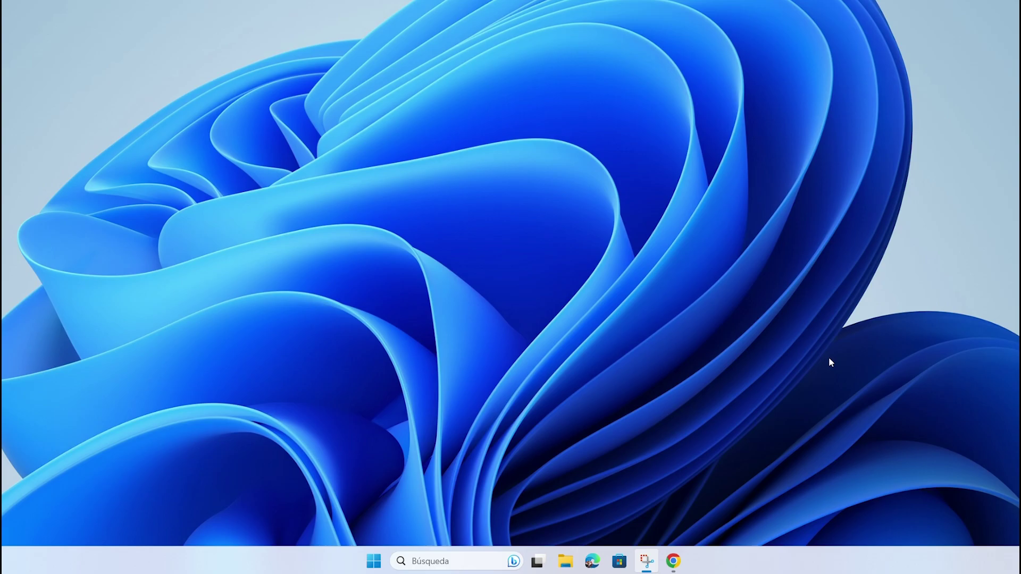
Step: Open Terminal as administrator and enter the command Clear-DnsClientCache
right_click(374, 563)
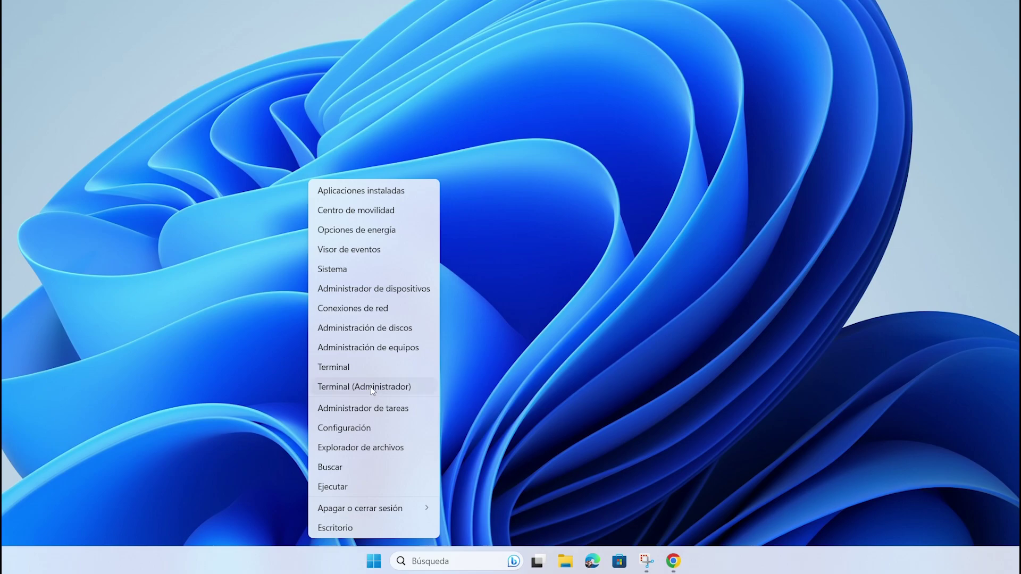
left_click(371, 387)
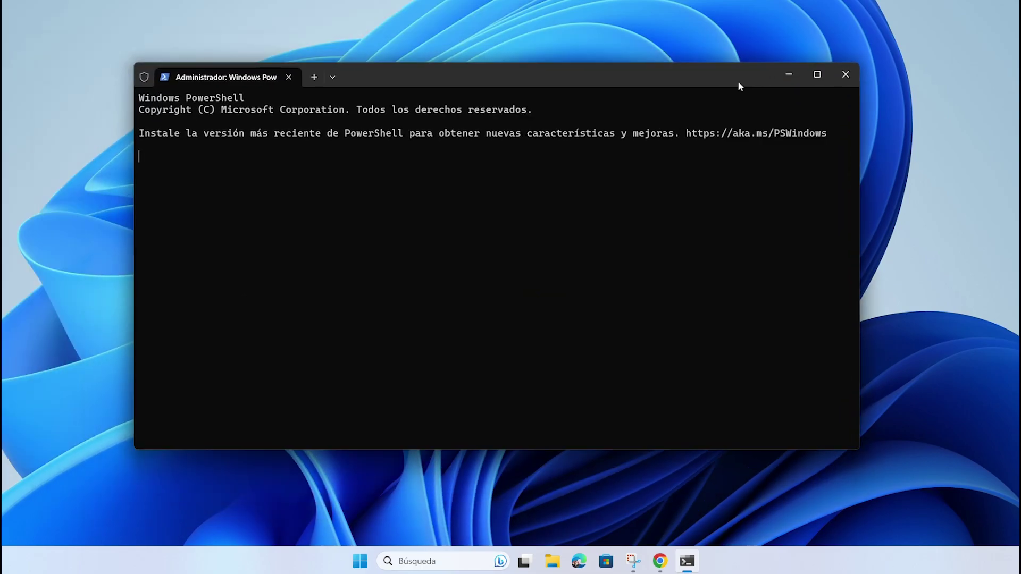
left_click_drag(738, 81, 688, 79)
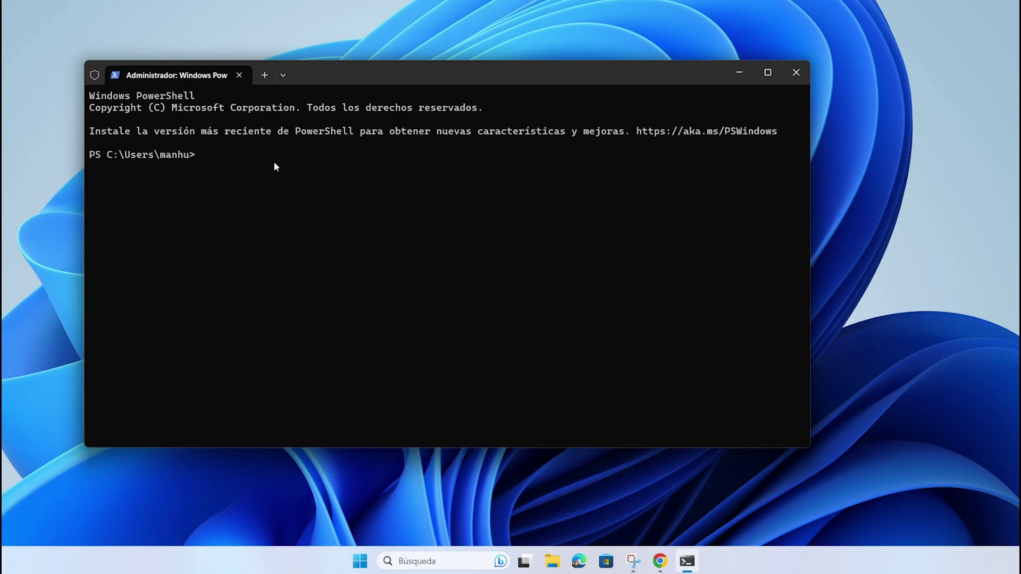
type("Clear")
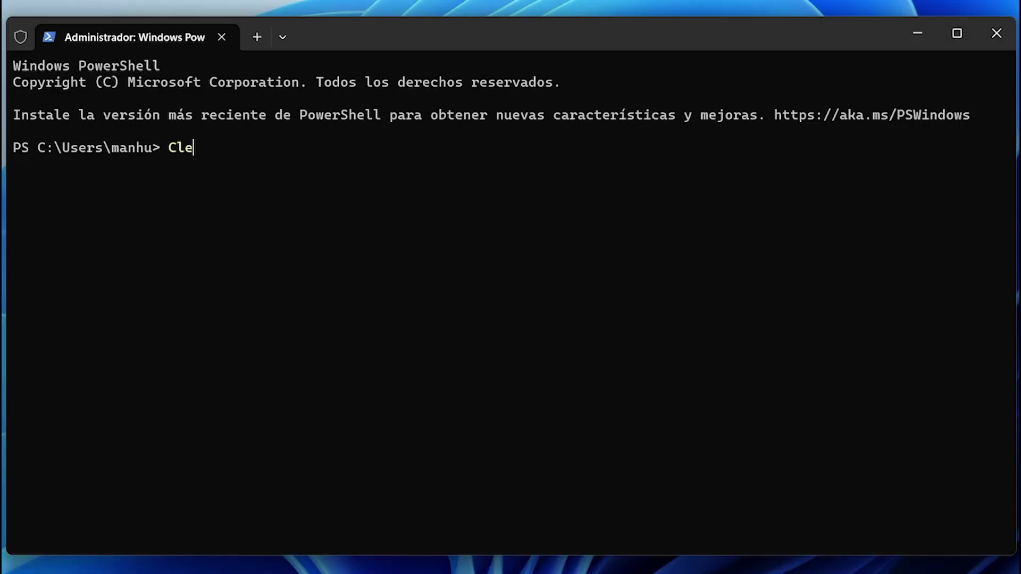
type("-DnsClien")
type("Cache")
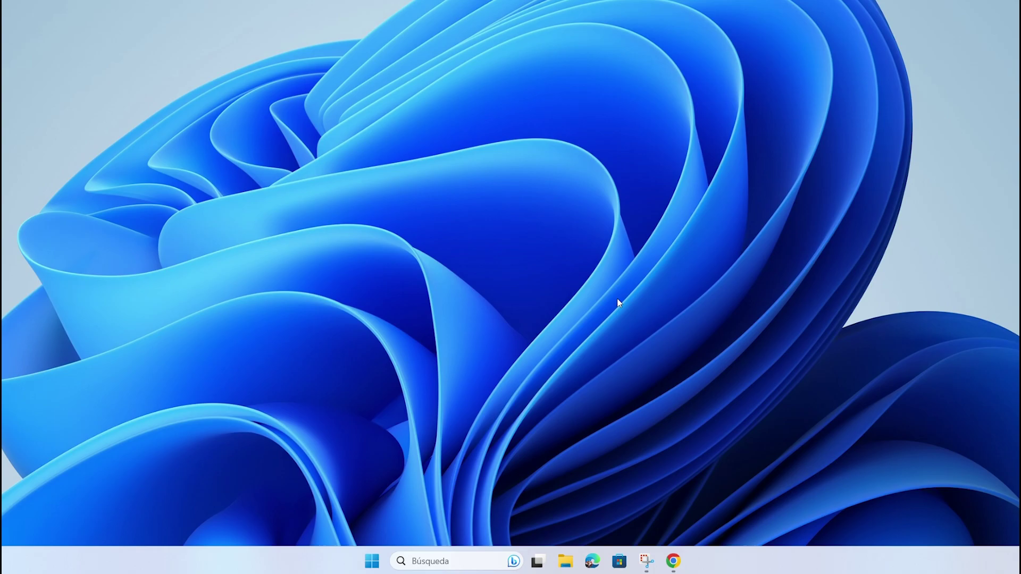
Step: Open the %temp% folder through the Run dialog and look through its temporary files
left_click_drag(129, 361, 515, 143)
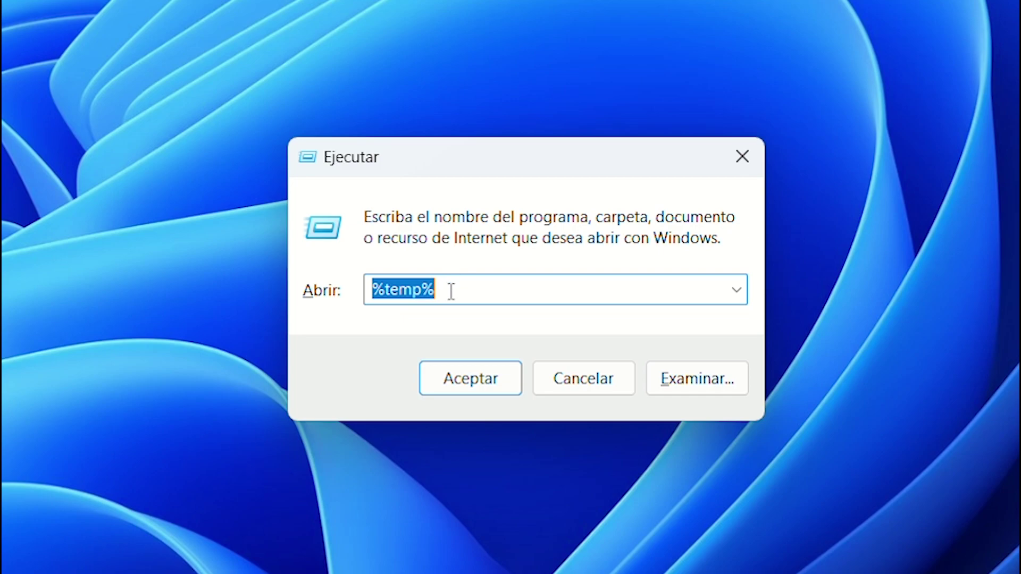
left_click(494, 202)
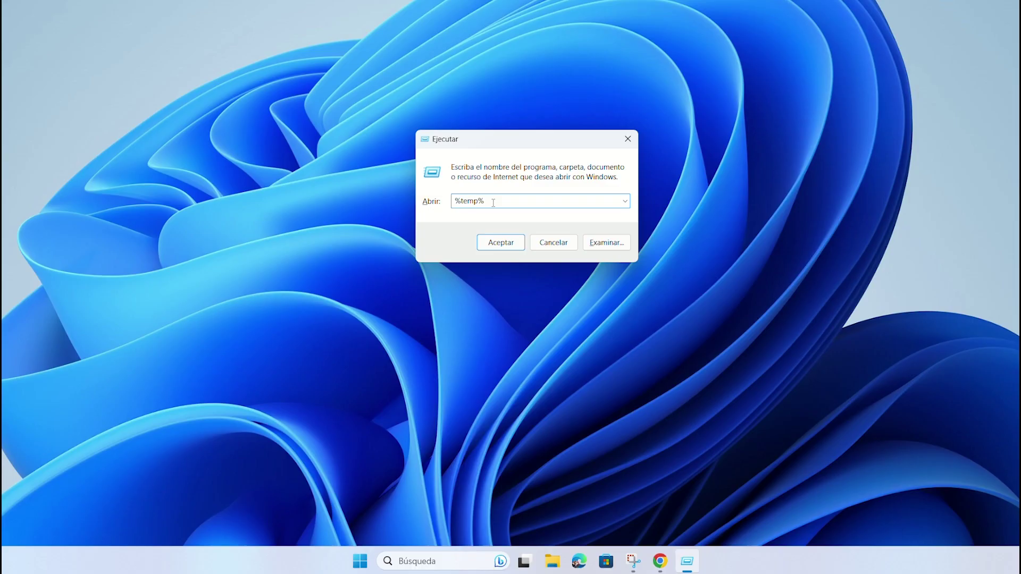
left_click(508, 243)
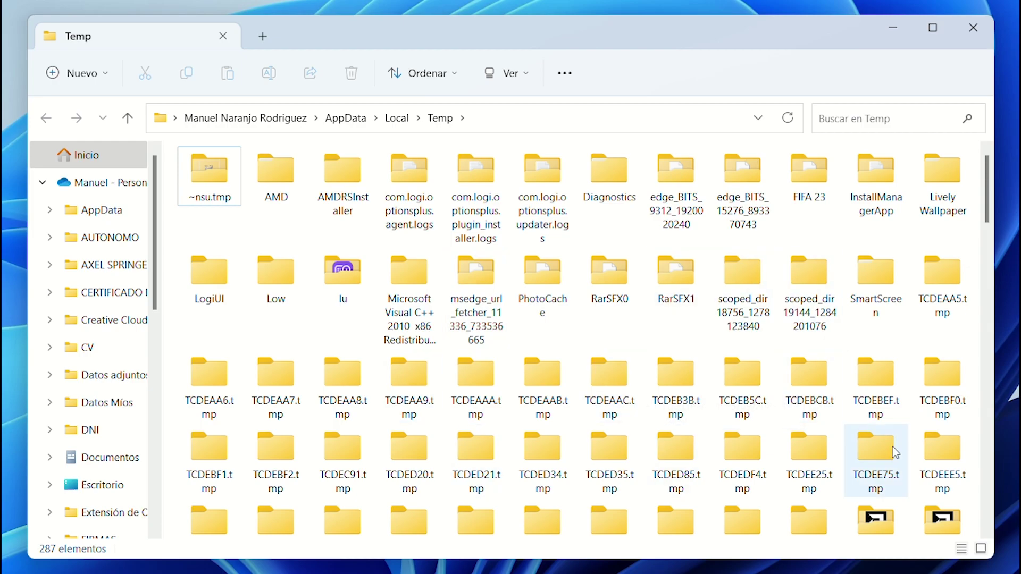
scroll(768, 424, "down", 15)
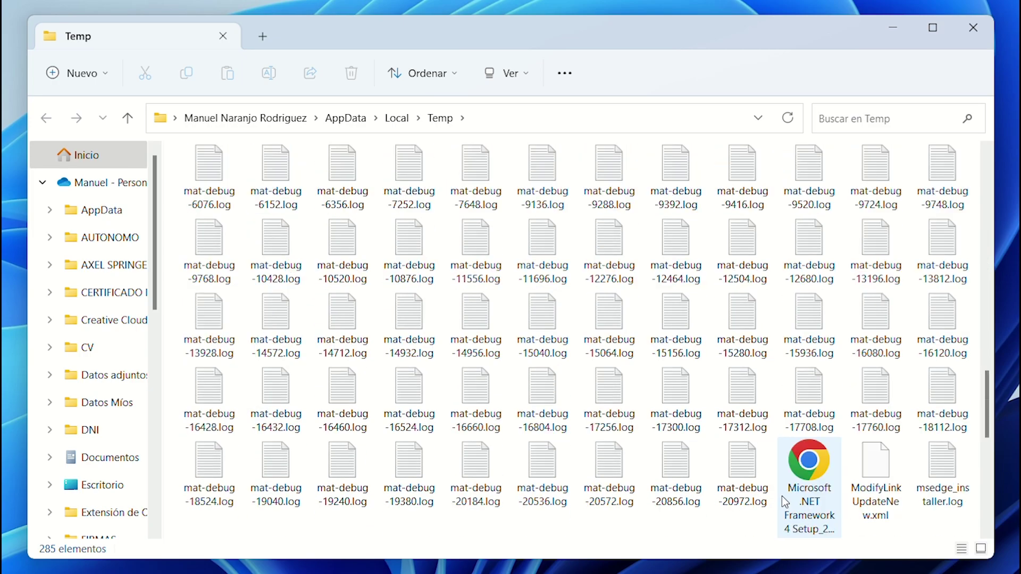
scroll(777, 497, "up", 15)
scroll(763, 489, "down", 5)
scroll(762, 493, "up", 5)
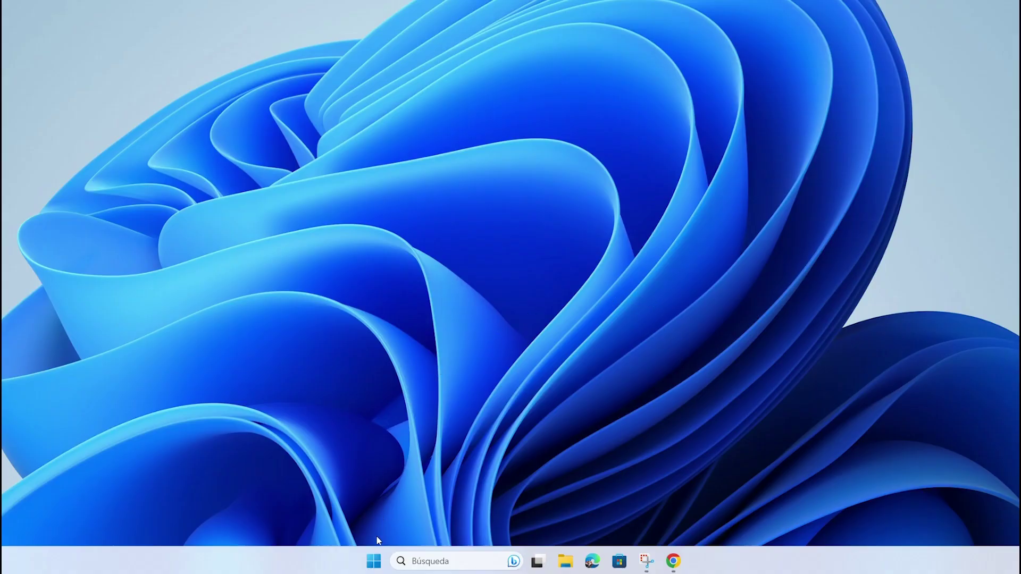
Step: Open Terminal as administrator and enter the command del /q/f/s %TEMP%\* for deleting the temporary files
right_click(376, 562)
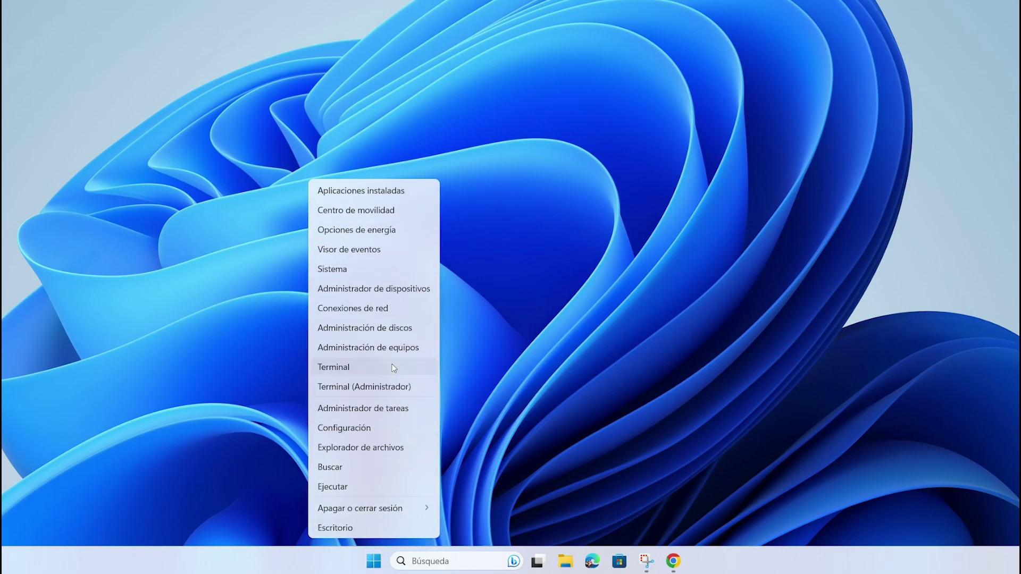
left_click(377, 389)
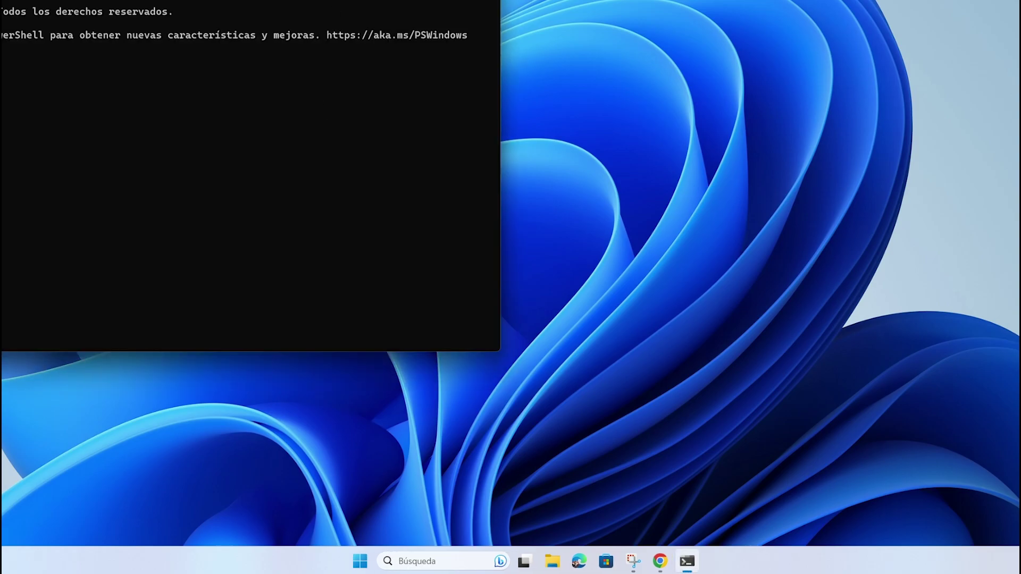
left_click_drag(334, 2, 691, 38)
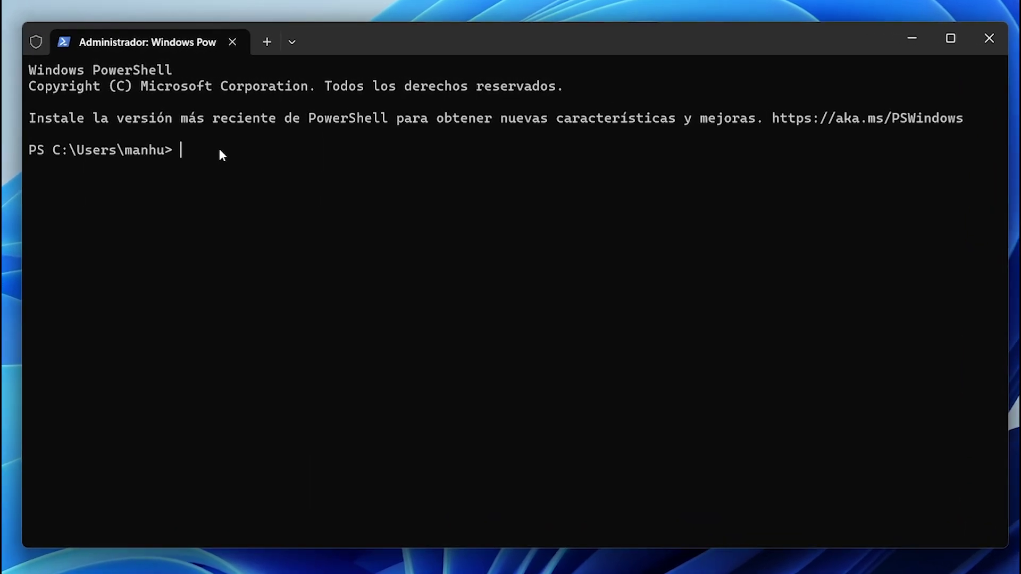
type("del /q/f/s %TWEMP")
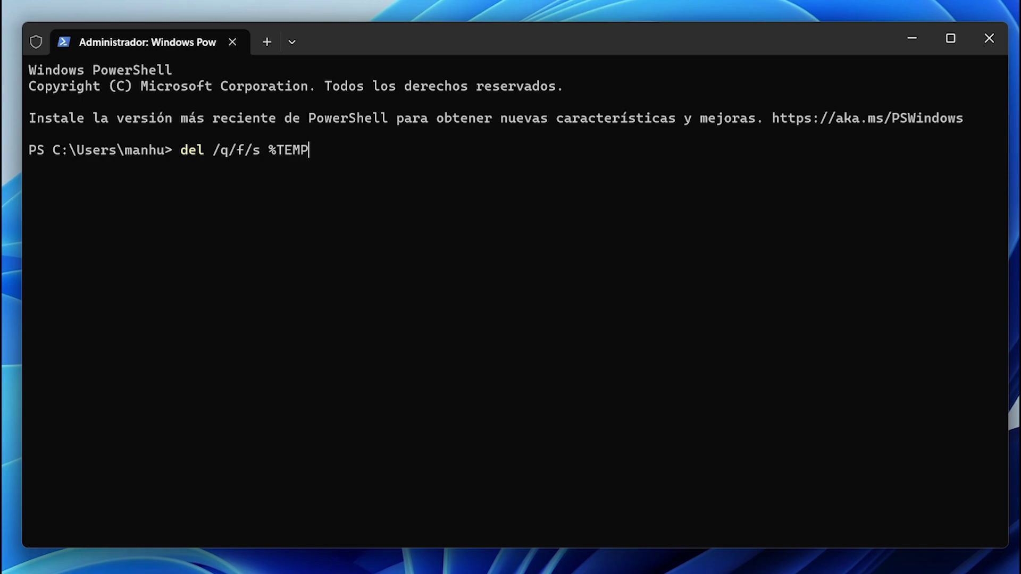
type("%\\*")
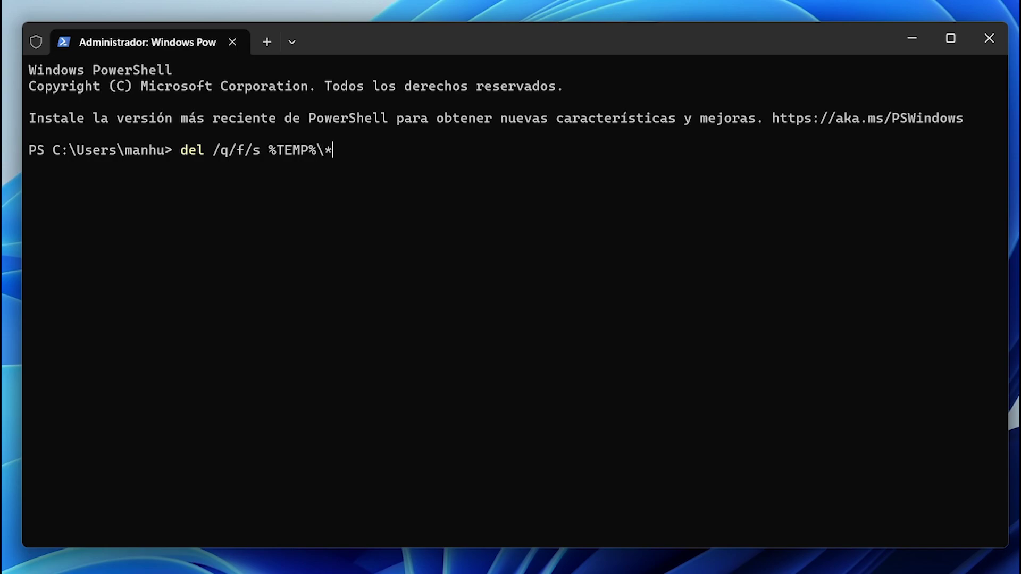